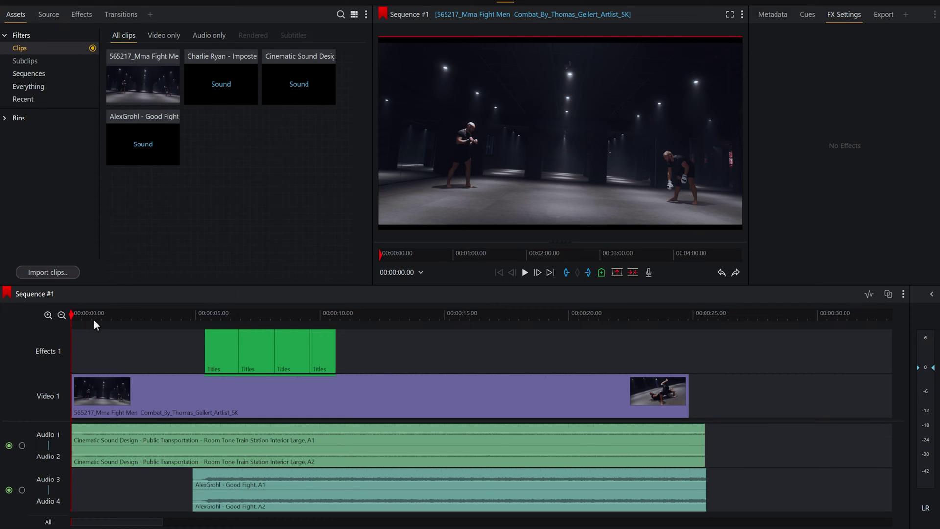
Step: Review the fight sequence, cue the playhead at the countdown titles' start, and show voice-over recording settings
key("space")
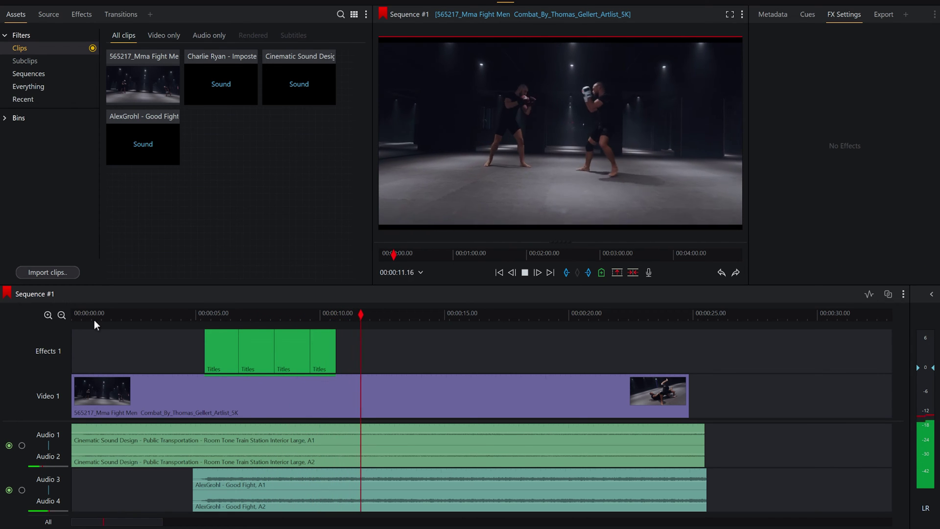
key("space")
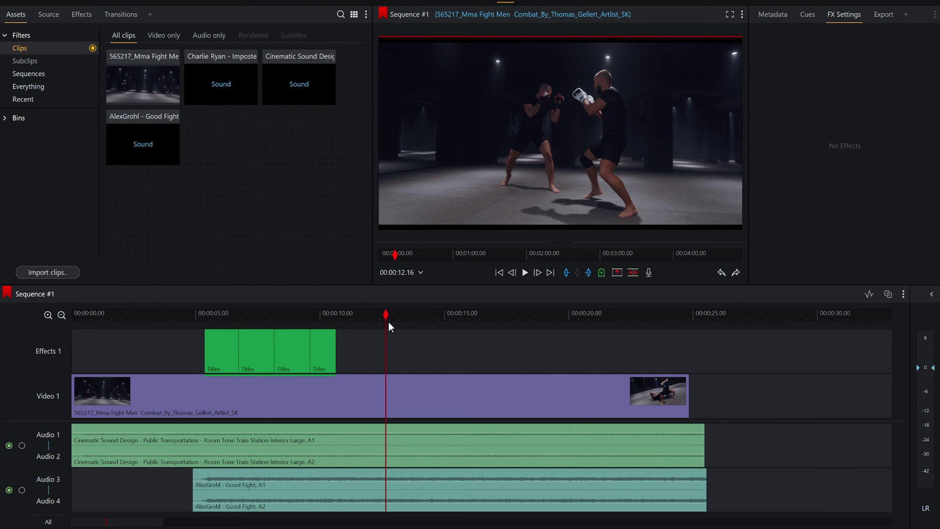
left_click_drag(385, 314, 228, 346)
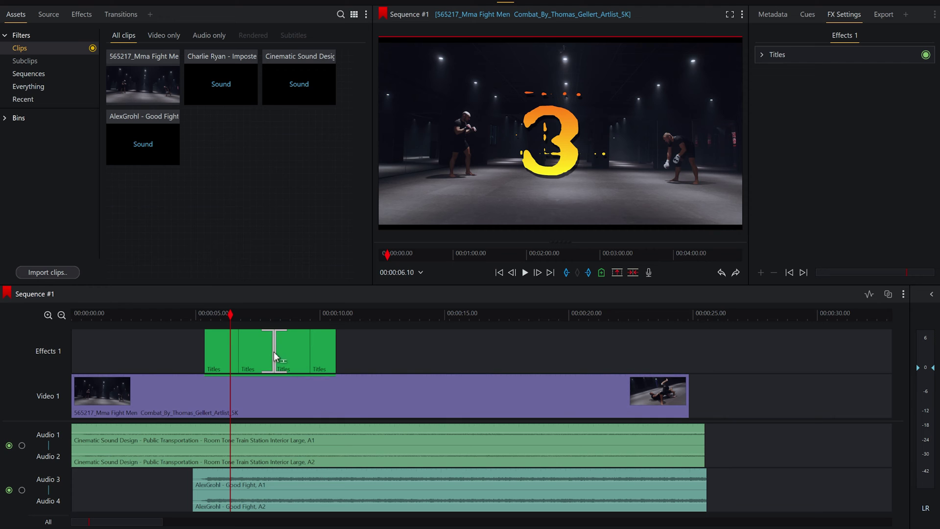
left_click(207, 313)
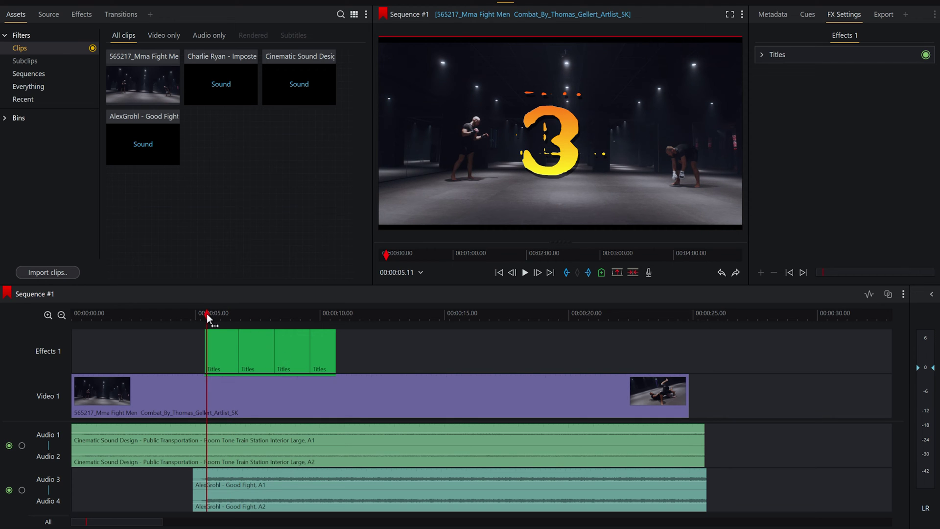
left_click(649, 272)
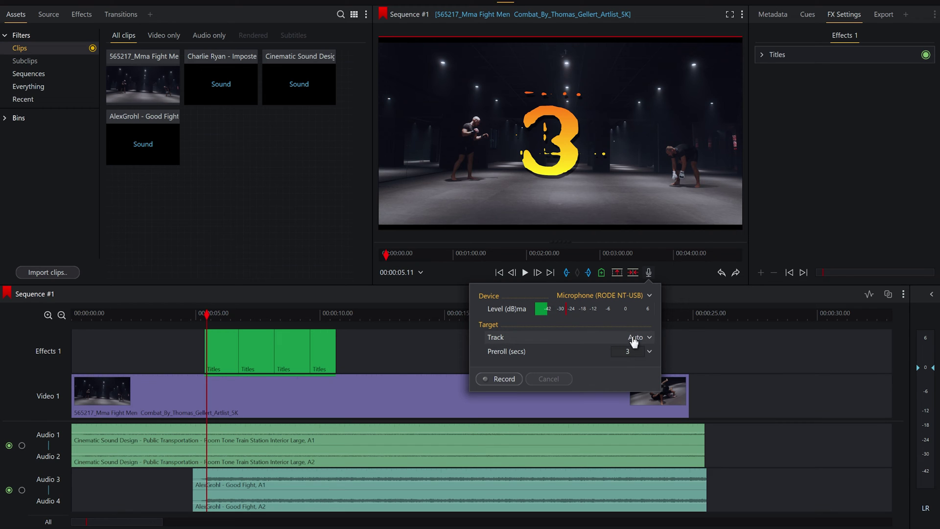
Step: Add a new empty audio track to the sequence via Tracks > Add audio
right_click(59, 445)
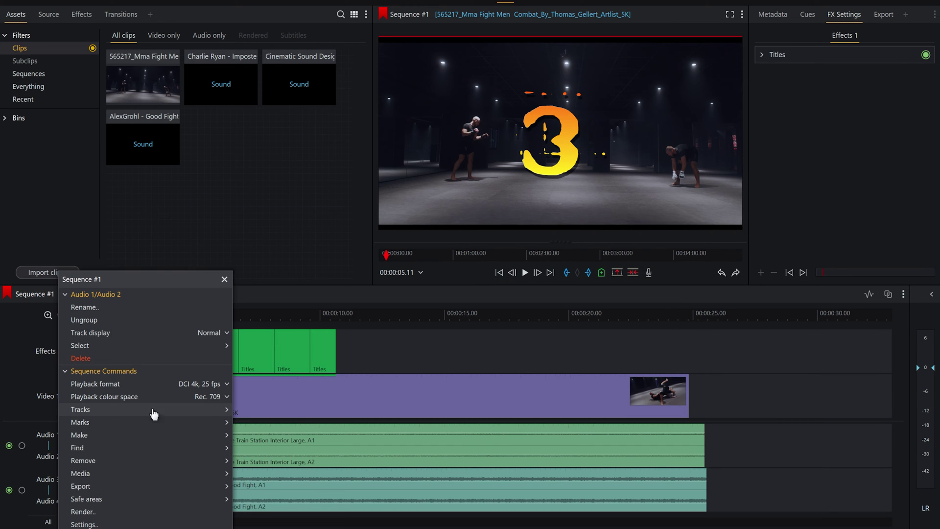
mouse_move(216, 410)
left_click(266, 424)
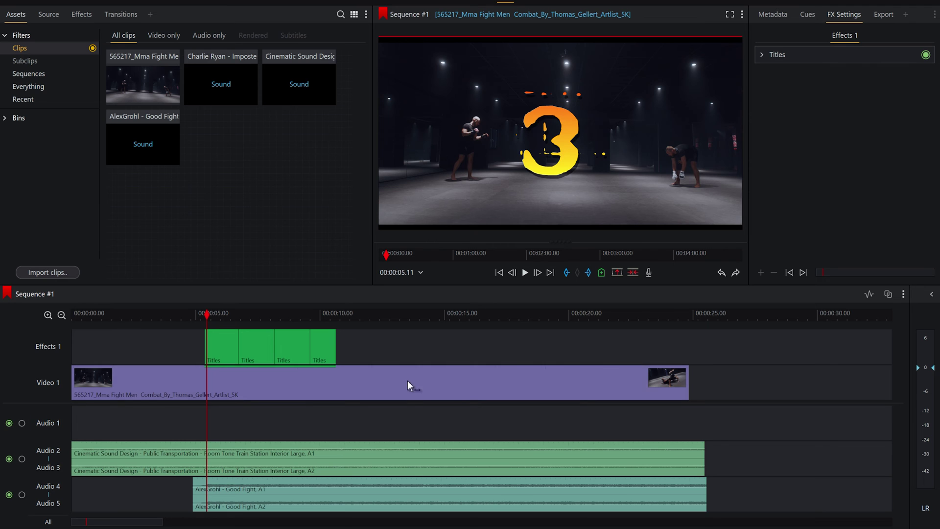
Step: Set the voice-over recording target track to A1
left_click(650, 277)
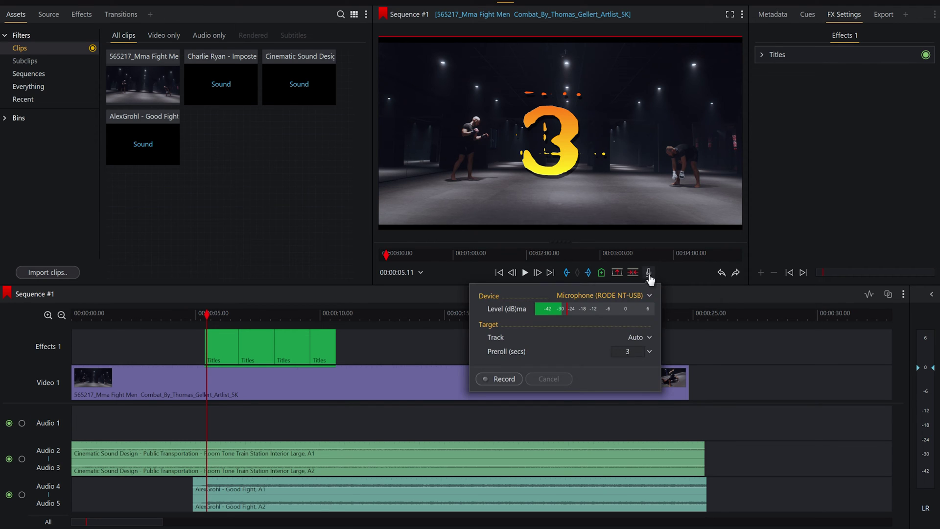
left_click(642, 341)
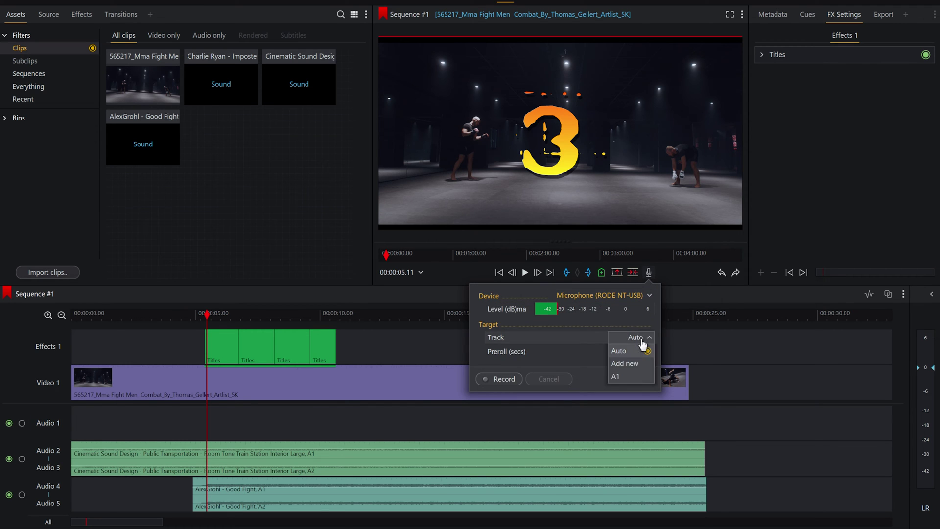
left_click(620, 376)
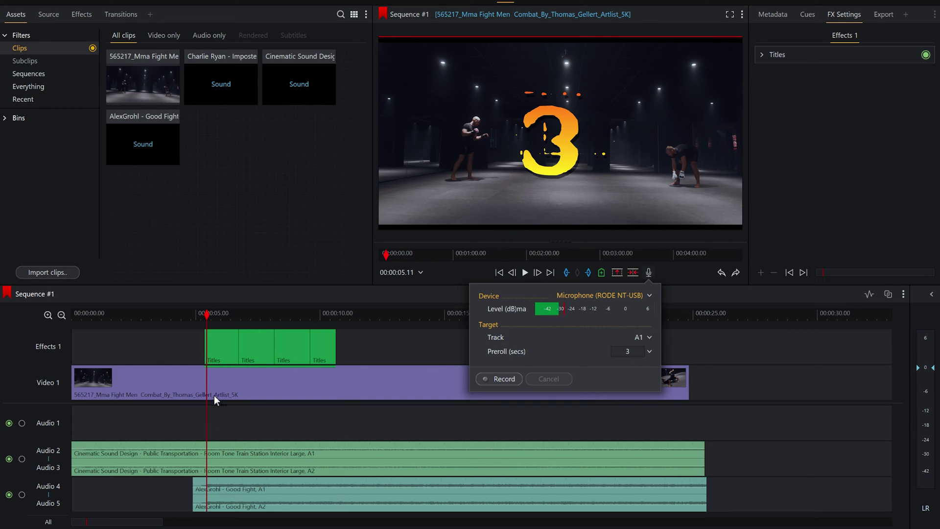
left_click(207, 313)
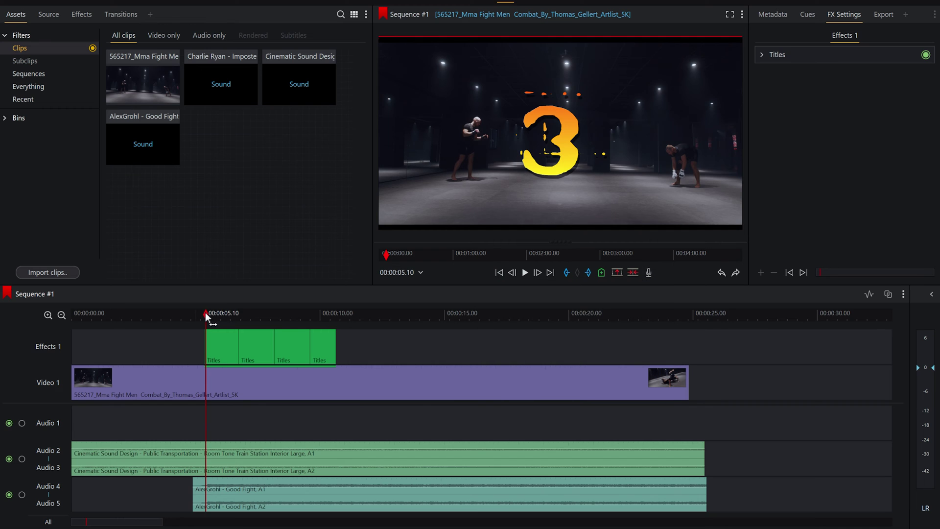
left_click(649, 273)
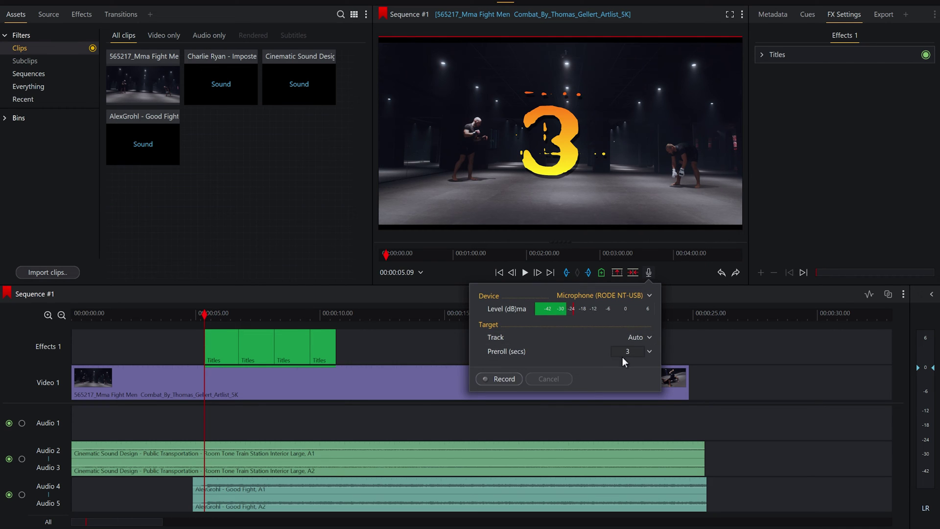
left_click(637, 337)
left_click(618, 376)
Step: Mute the room-tone (Audio 2/3) and AlexGrohl music (Audio 4/5) tracks, then record a voice-over onto A1
left_click(9, 459)
left_click(10, 495)
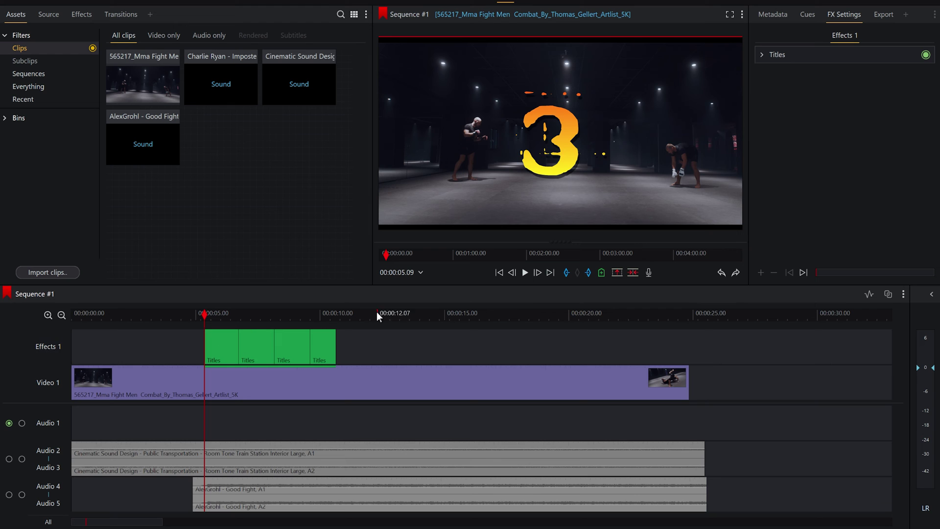
left_click(648, 274)
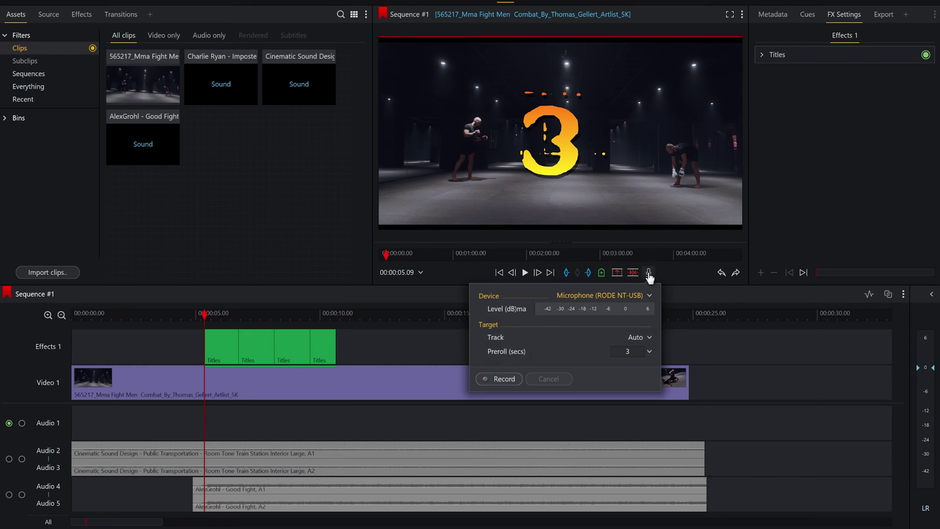
left_click(637, 339)
left_click(630, 380)
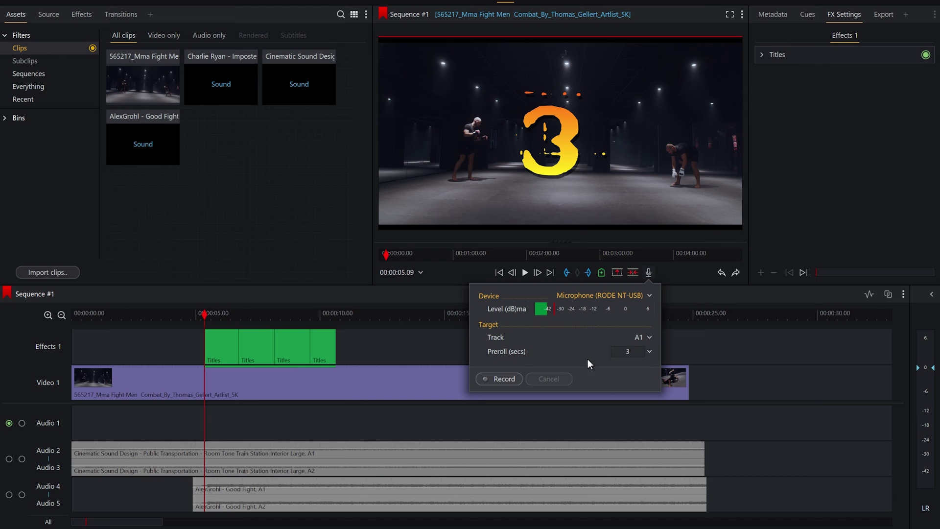
left_click(505, 379)
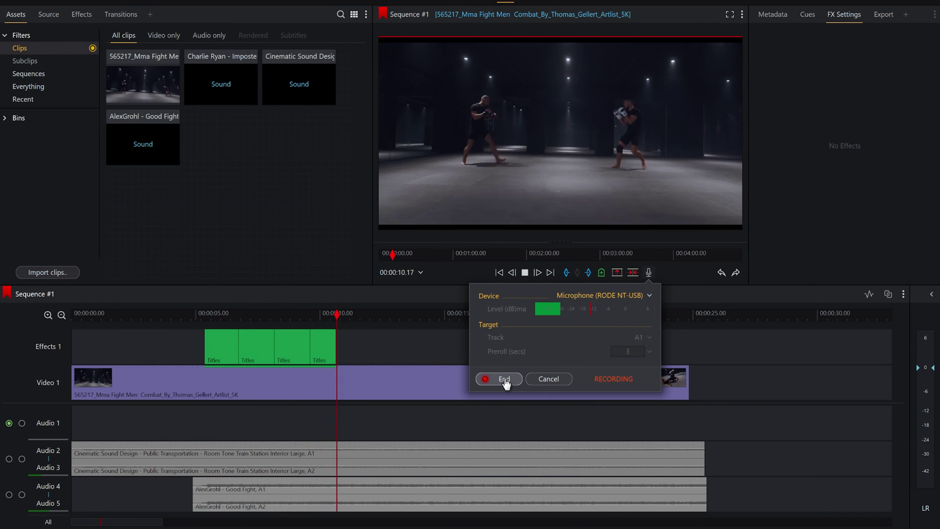
Step: End the voice-over take and play back the new Voice Over #26 clip from just before the titles
left_click(504, 379)
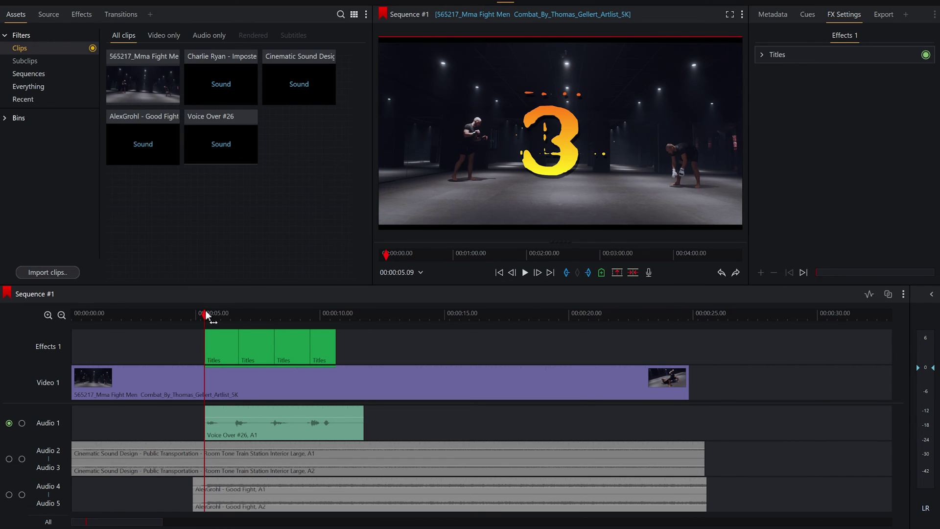
left_click_drag(208, 316, 198, 316)
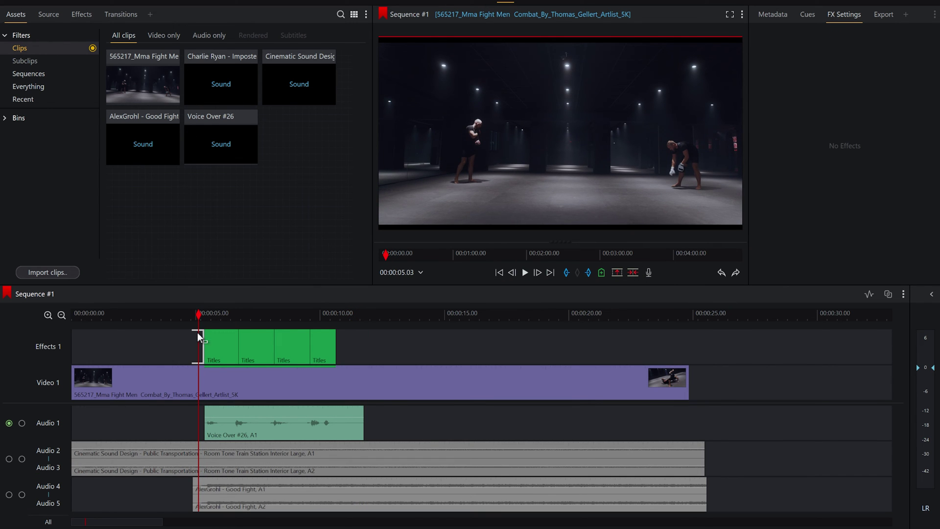
key("space")
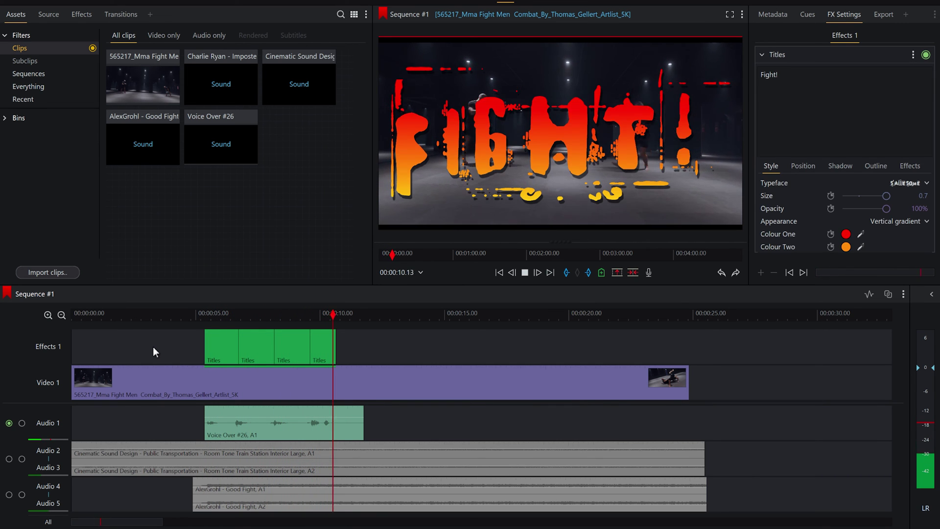
key("space")
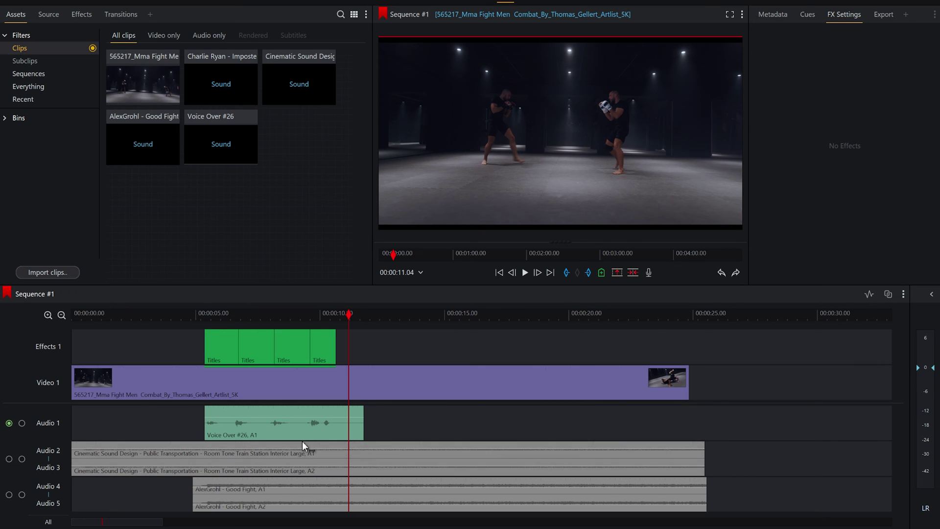
left_click(869, 294)
left_click_drag(342, 416, 342, 407)
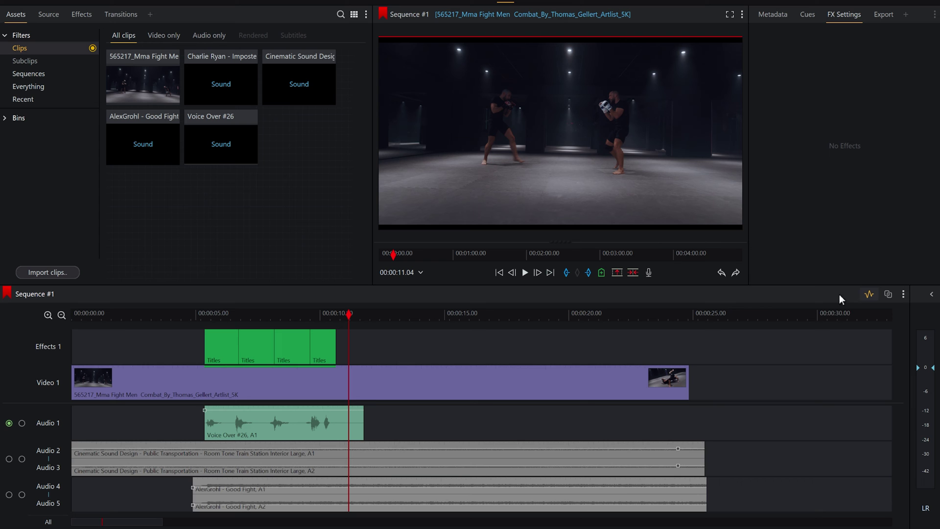
left_click(868, 294)
left_click(202, 315)
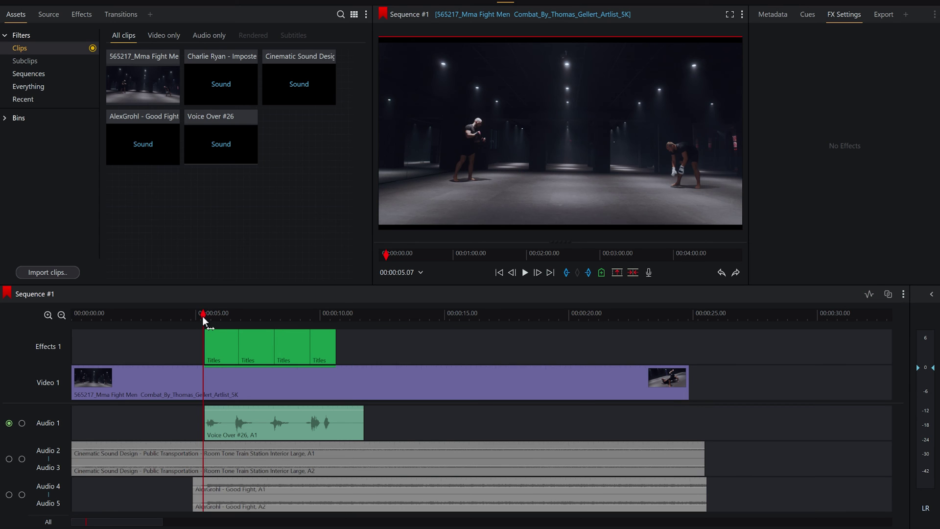
key("space")
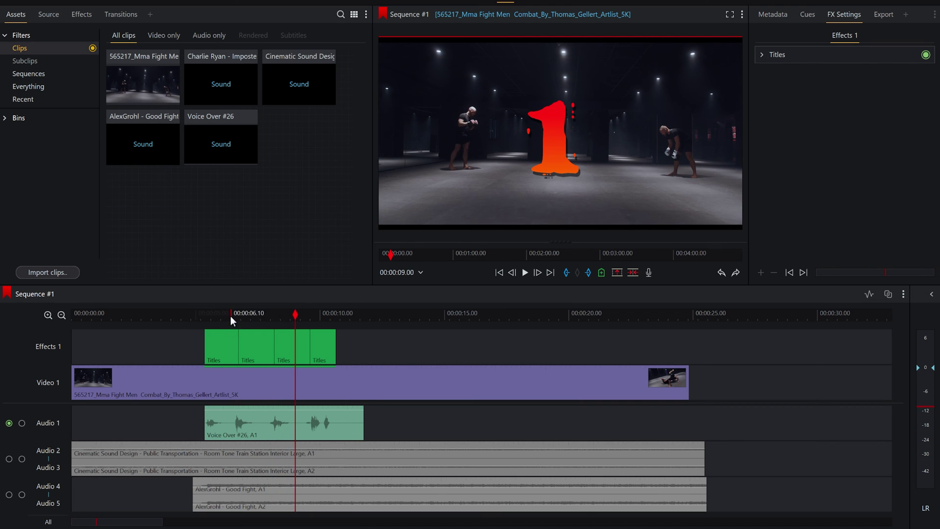
left_click_drag(229, 315, 200, 321)
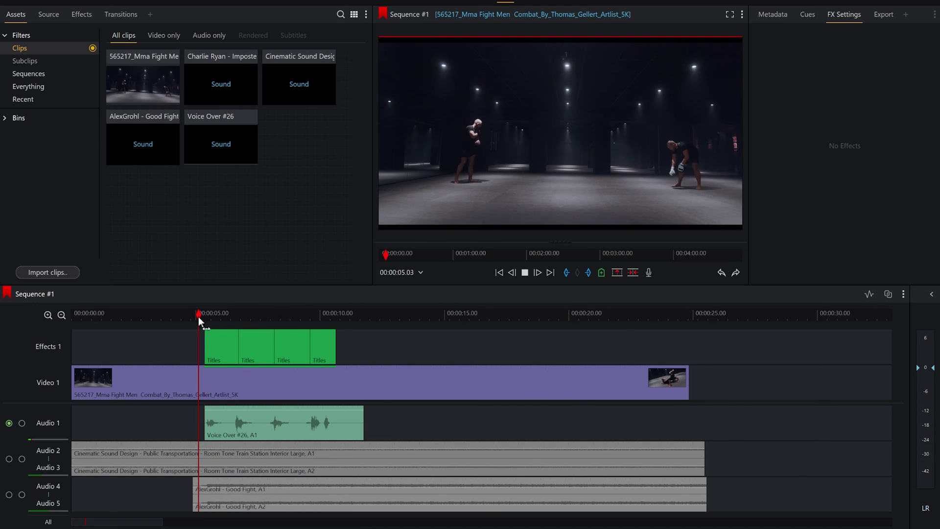
key("space")
key("space")
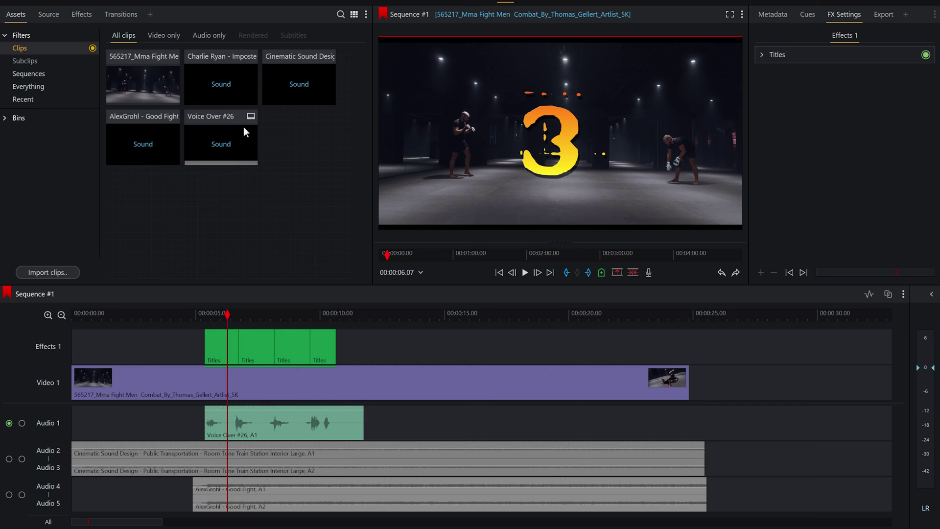
Step: Rename the Voice Over #26 clip to 'Countdown Take 1'
left_click(212, 116)
type("Countdown Take 1")
key("Return")
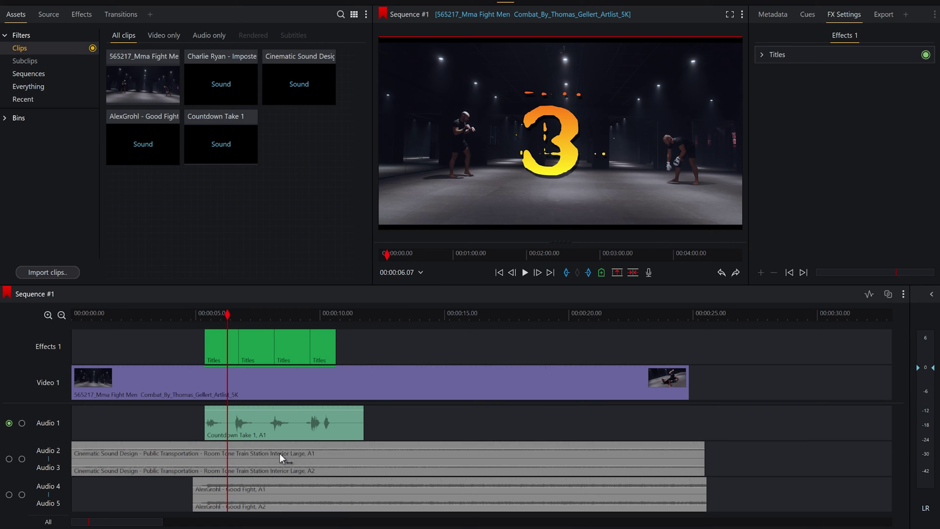
Step: Delete the Countdown Take 1 clip from Audio 1, undo to restore it, and cue its start
left_click(268, 425)
key("Delete")
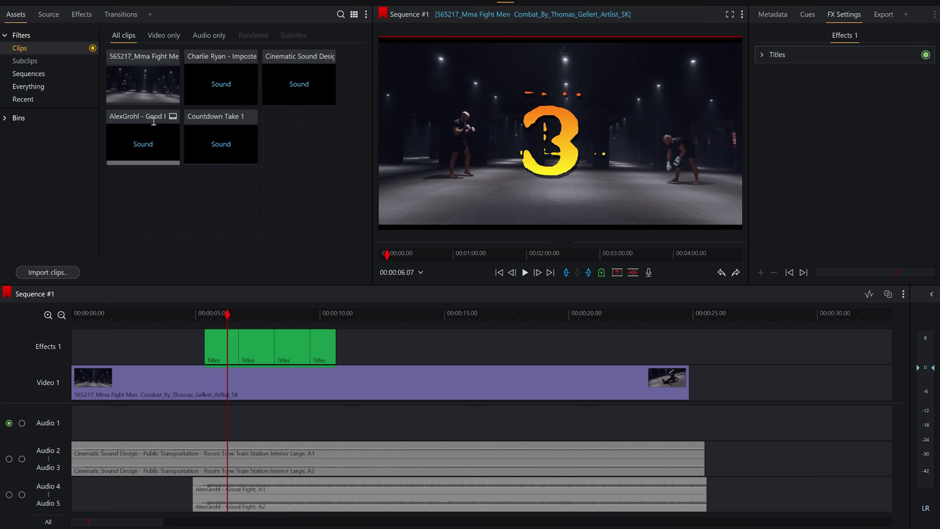
key("ctrl+z")
left_click(202, 317)
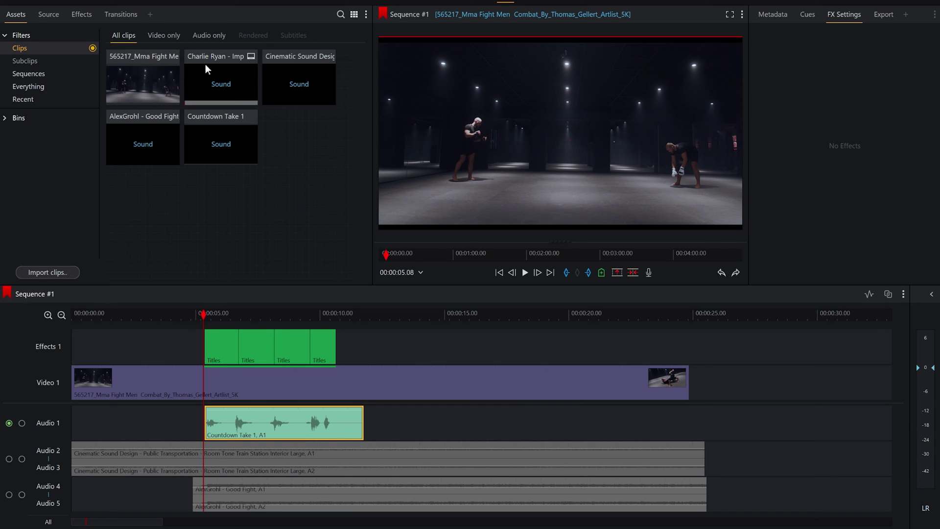
Step: Apply a Compressor audio effect to the Countdown Take 1 clip and preview it
left_click(79, 16)
scroll(65, 102, "up", 1)
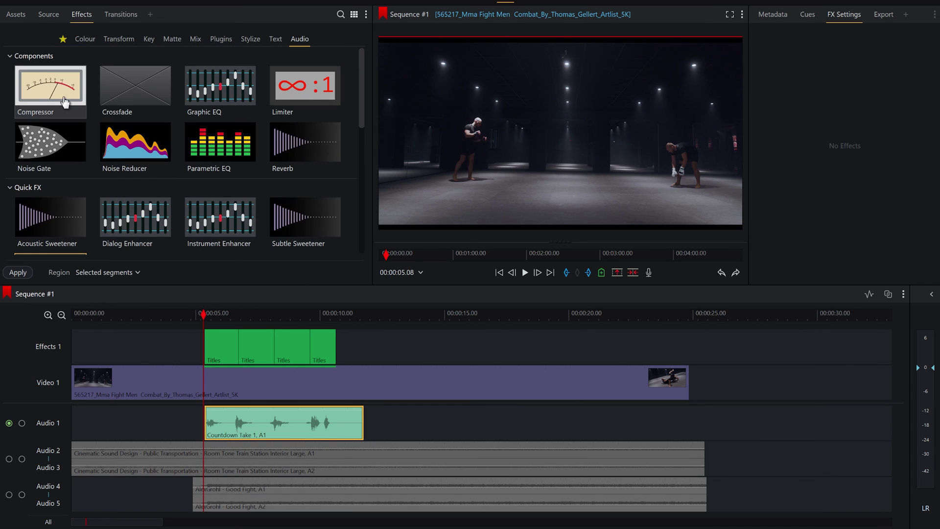
left_click_drag(47, 87, 249, 416)
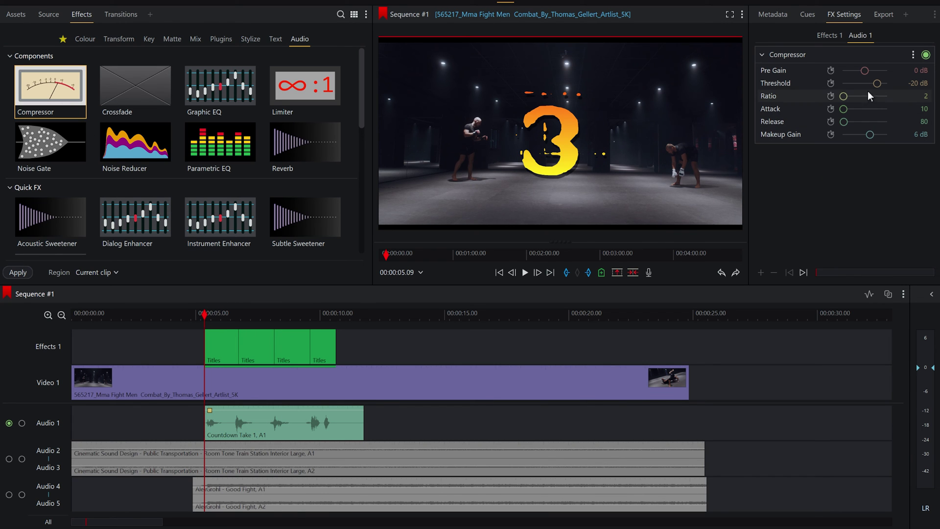
key("space")
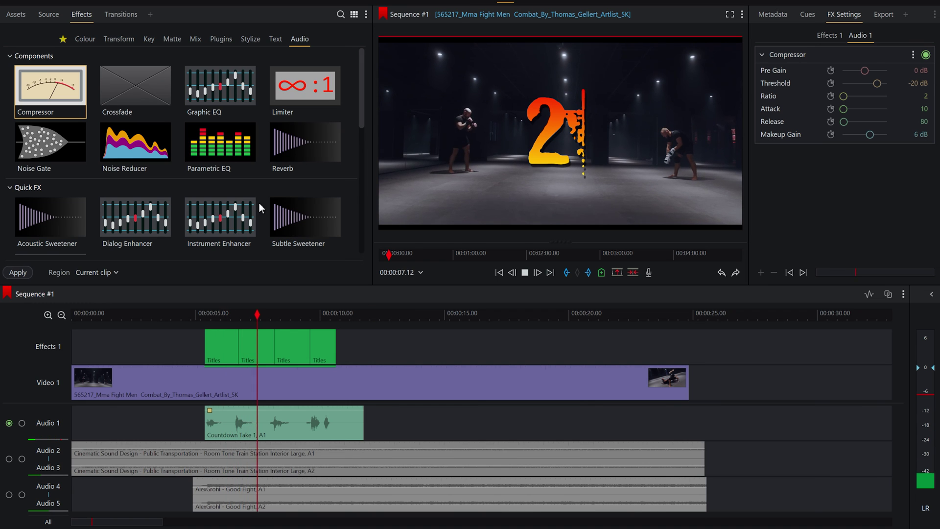
key("space")
Step: Add Reverb to the clip and reduce its room size to 17.4%
left_click_drag(314, 148, 237, 422)
left_click(204, 313)
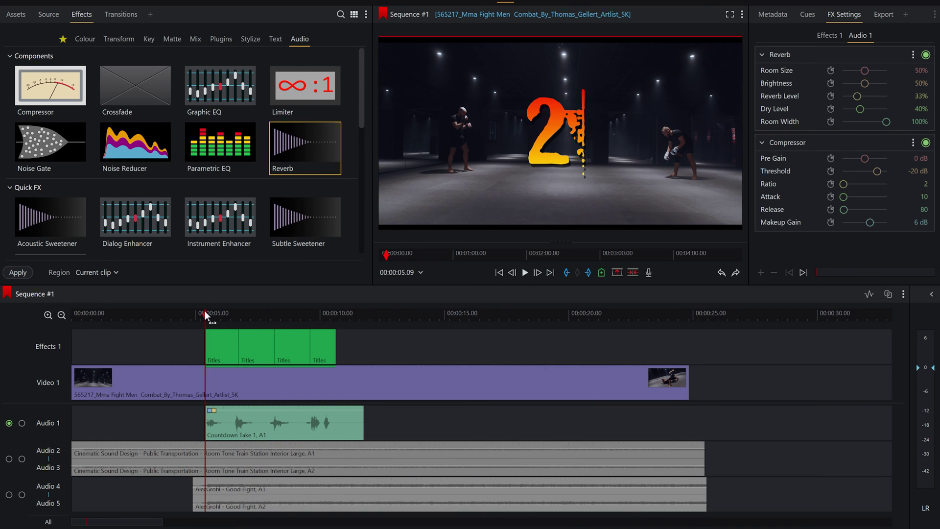
key("space")
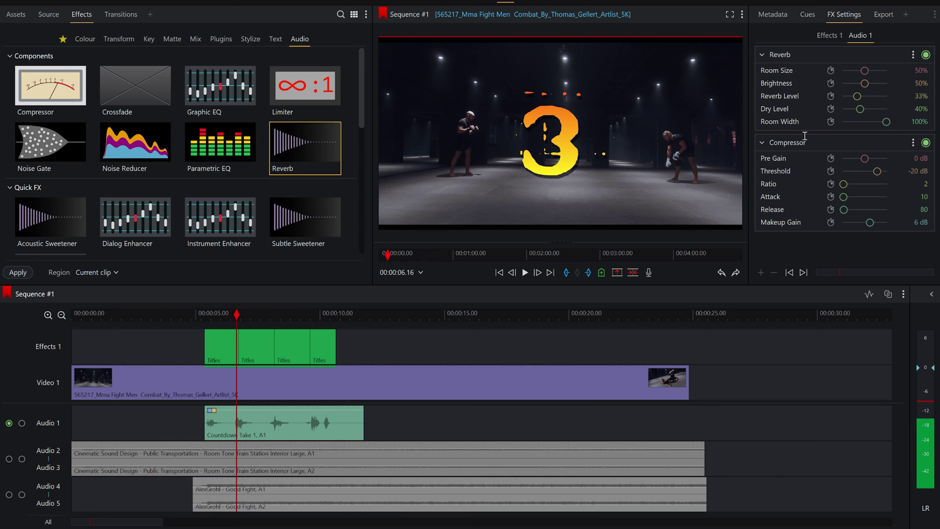
left_click_drag(864, 70, 865, 97)
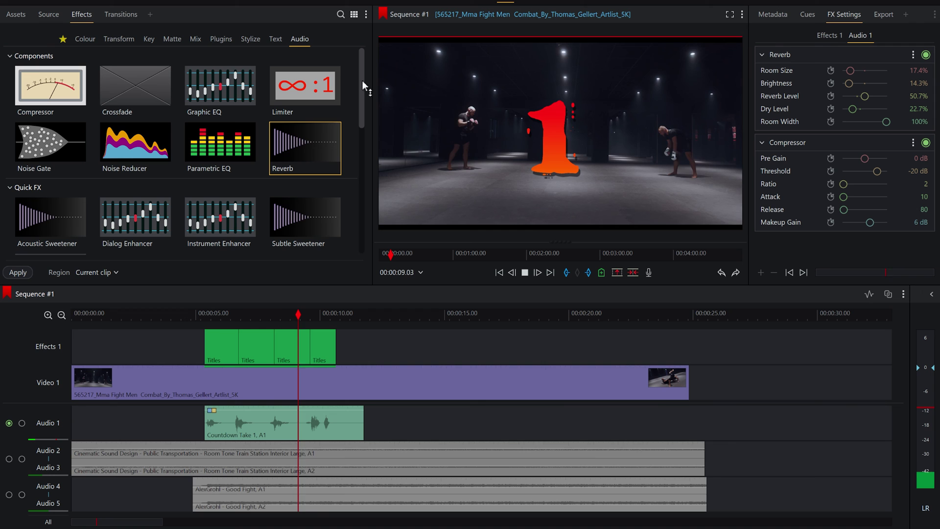
left_click(206, 309)
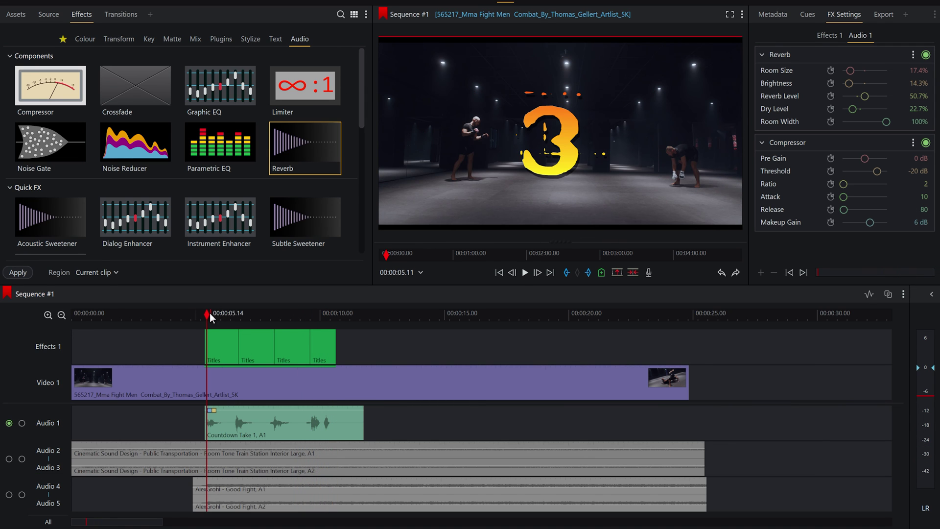
Step: Apply the Voice Enhancer Quick FX to Countdown Take 1 and play back the equalised voice-over
left_click_drag(359, 104, 354, 133)
left_click_drag(49, 199, 235, 418)
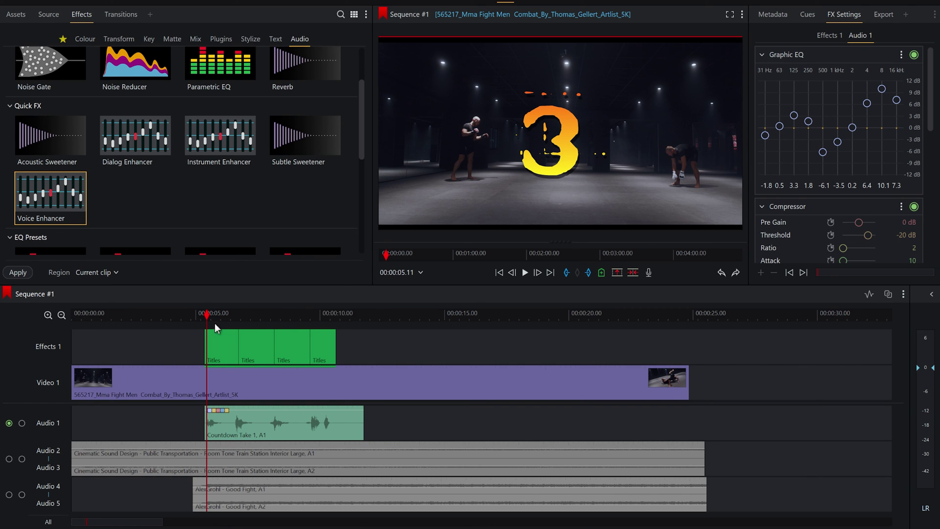
left_click_drag(206, 315, 203, 316)
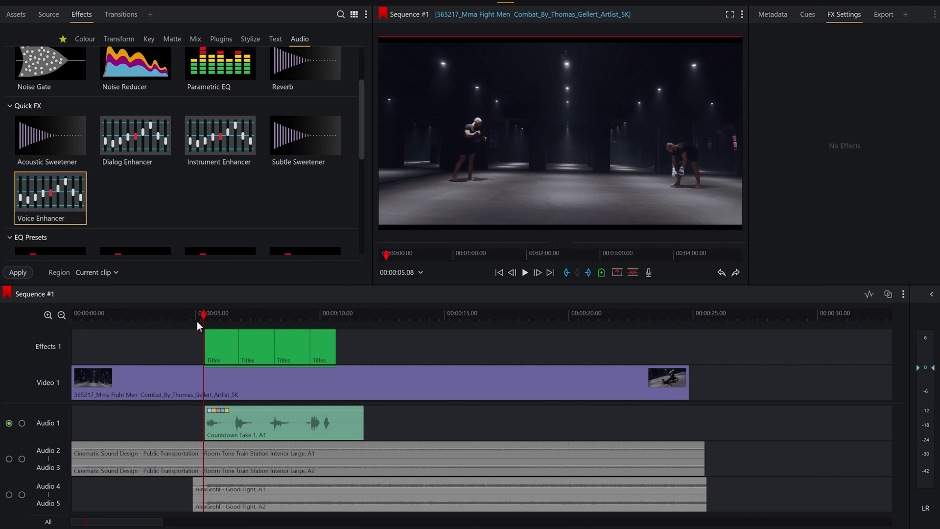
key("space")
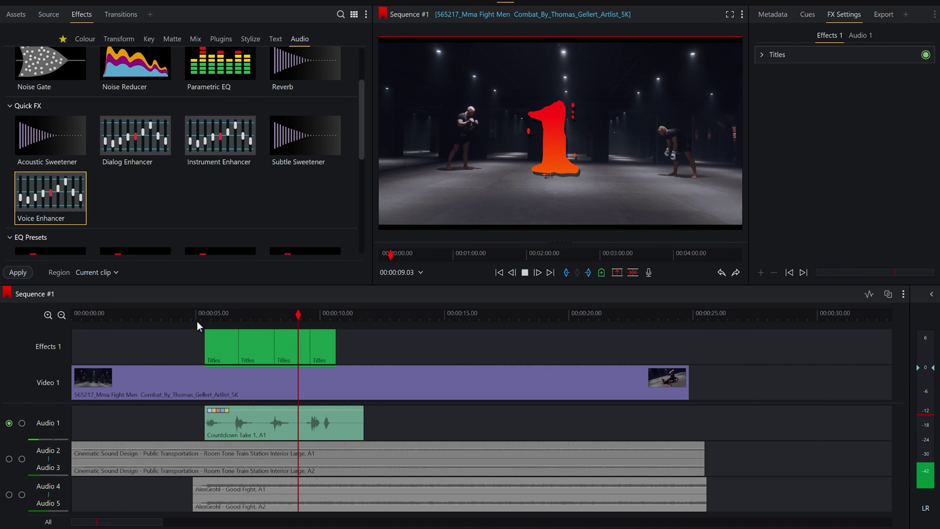
key("space")
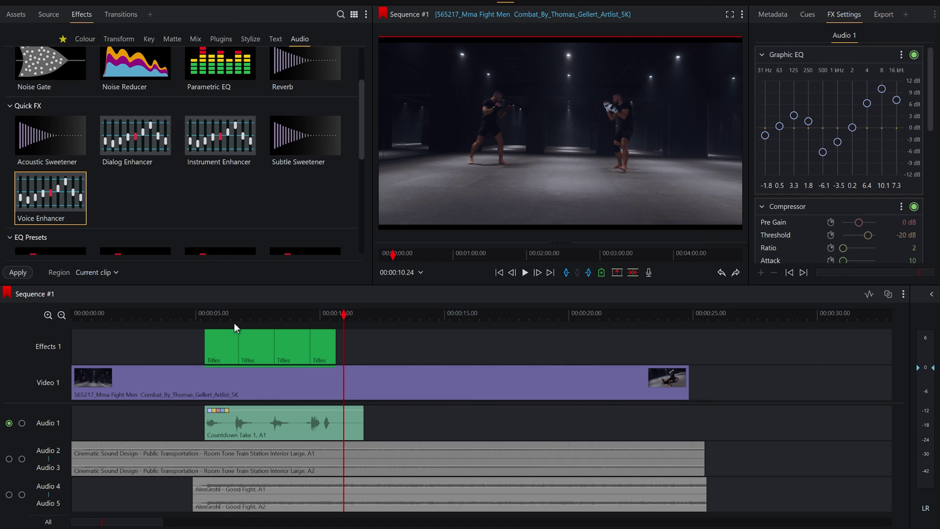
Step: Also select the Cinematic Sound Design (Audio 2/3) and AlexGrohl Good Fight (Audio 4/5) tracks
left_click(201, 316)
left_click_drag(196, 314, 134, 315)
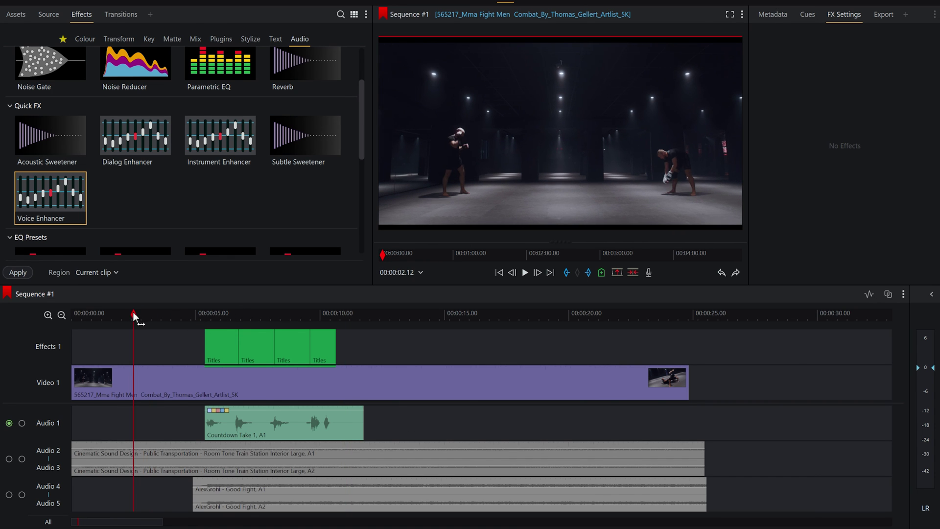
left_click(9, 459)
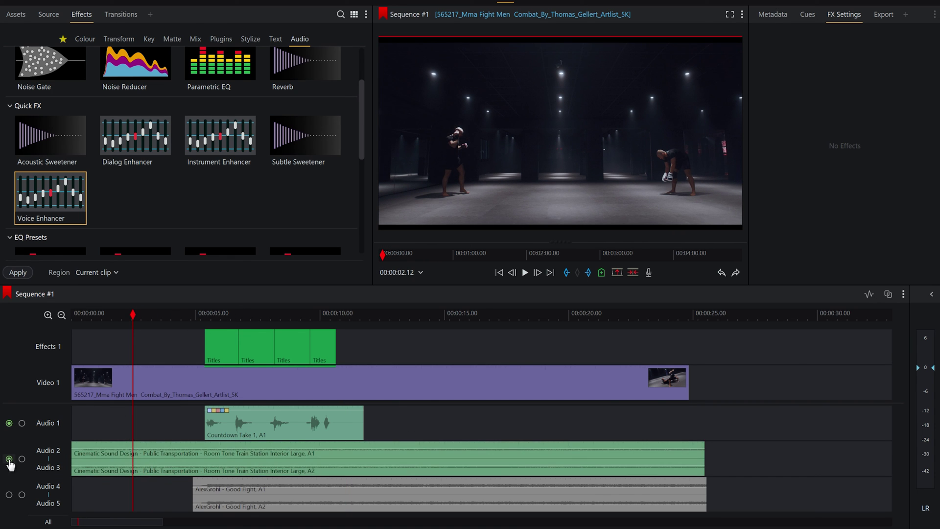
left_click(9, 495)
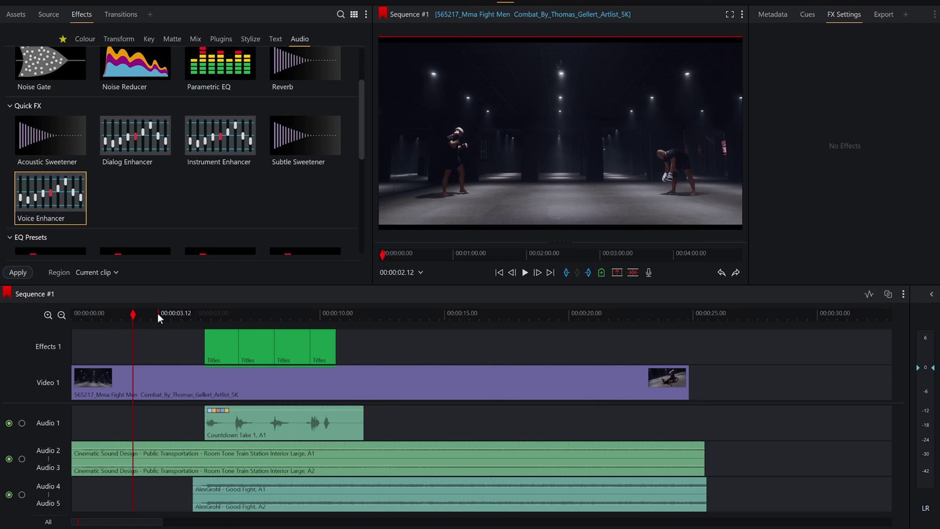
Step: Play the whole sequence from the start to review it
left_click_drag(158, 313, 75, 319)
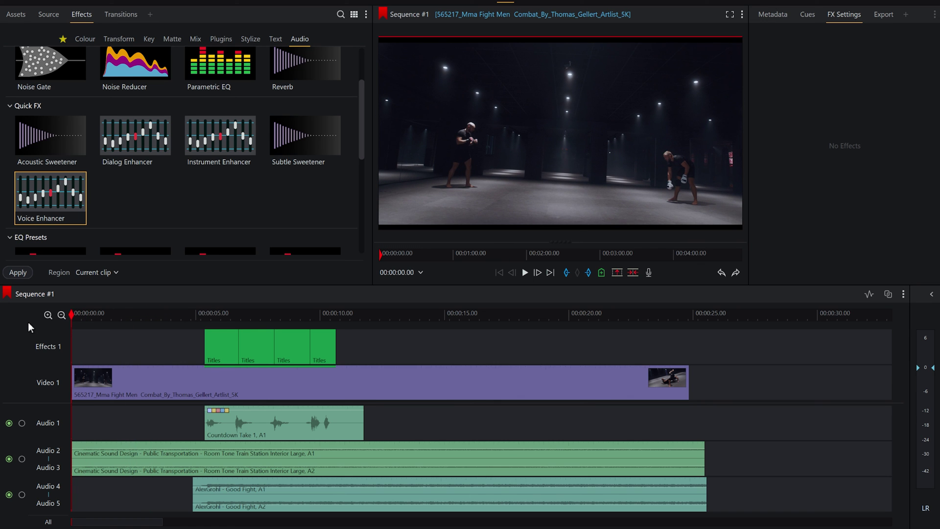
key("space")
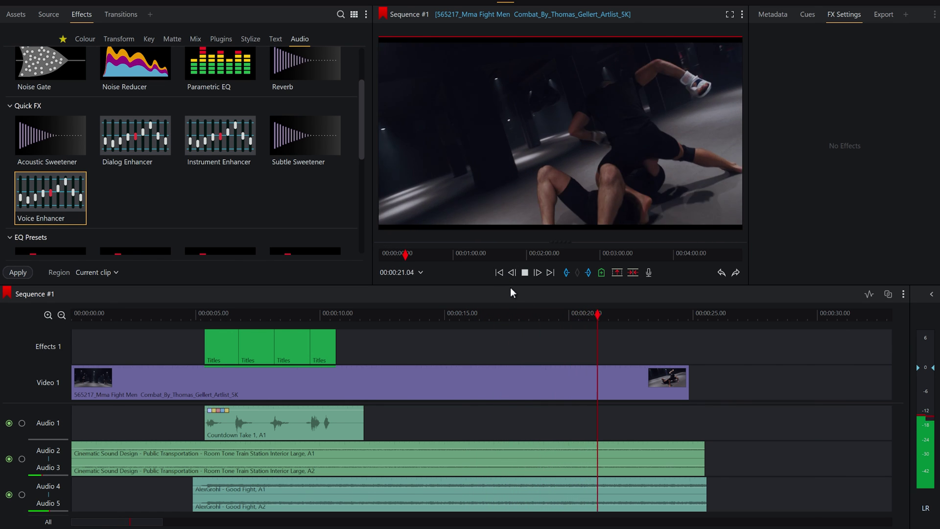
key("space")
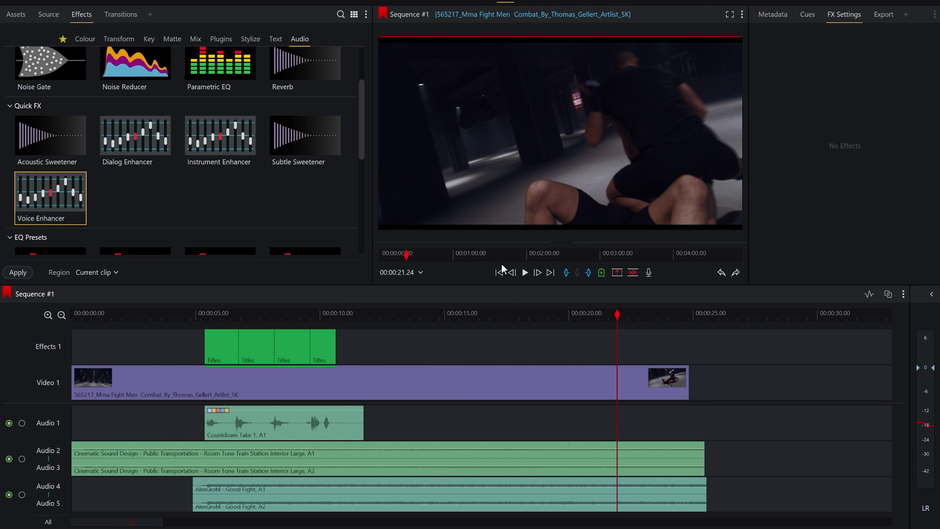